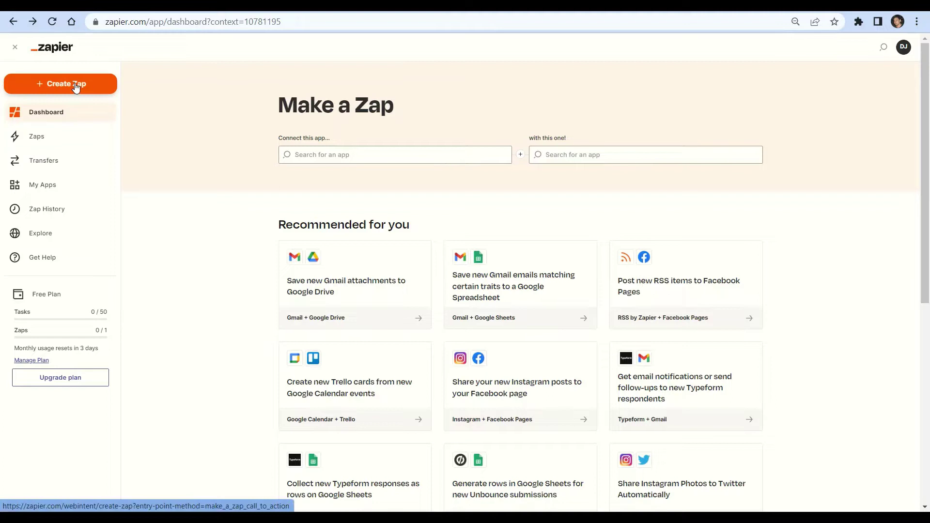
Step: Create a new zap with Google Drive's New File in Folder as the trigger
{"action": "left_click", "coordinate": [75, 84]}
{"action": "type", "text": "g"}
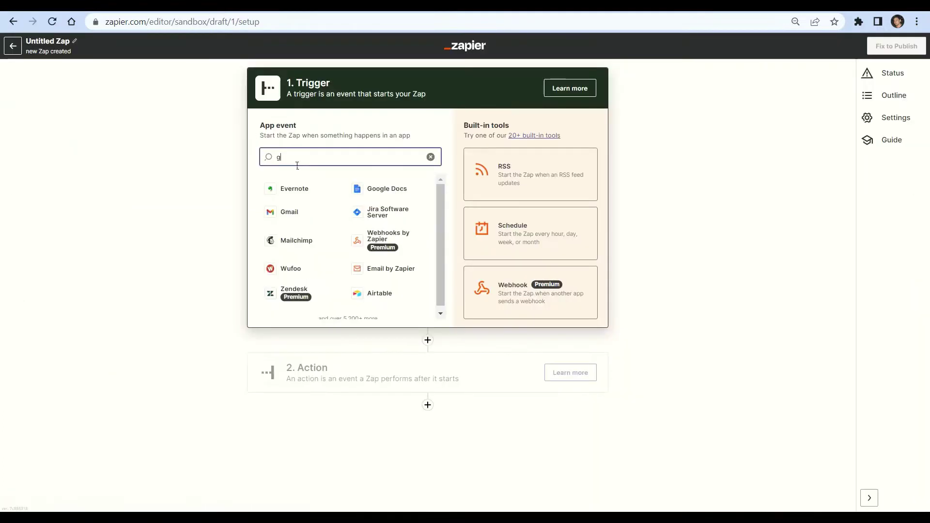
{"action": "type", "text": "oogl"}
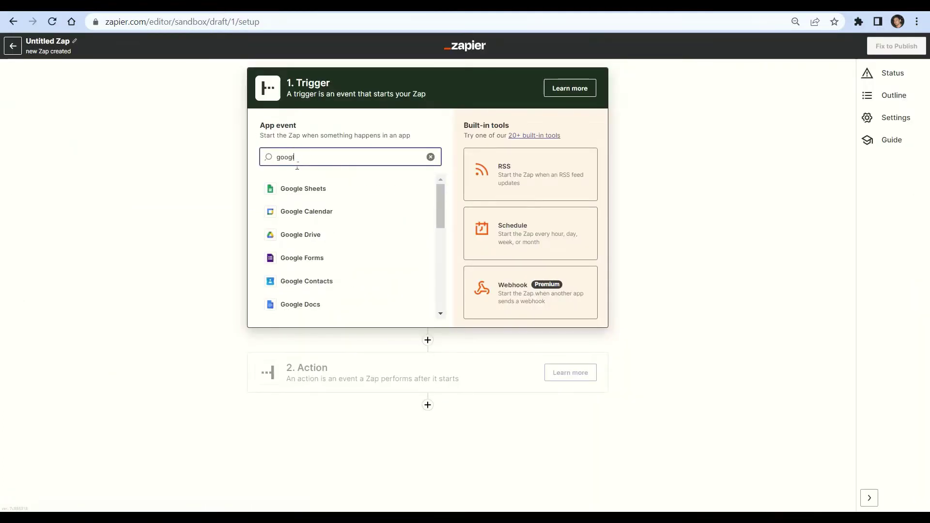
{"action": "left_click", "coordinate": [277, 232]}
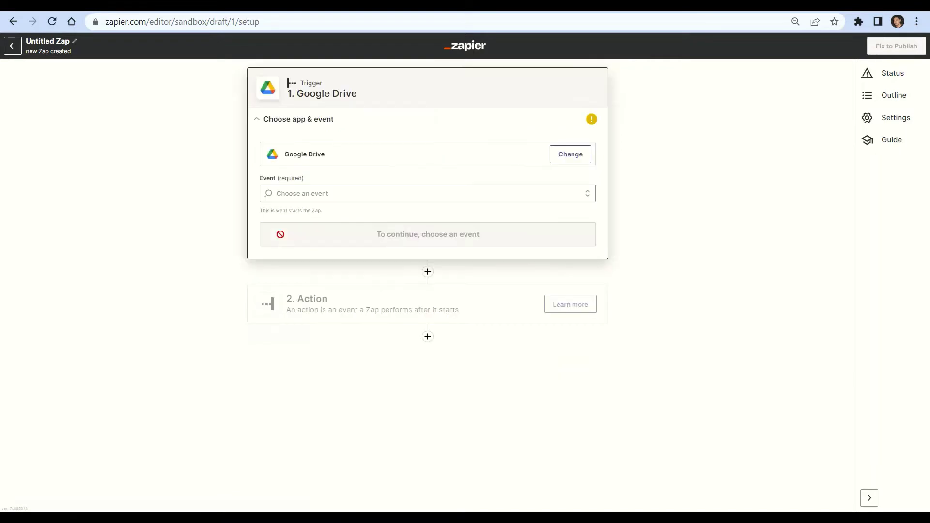
{"action": "left_click", "coordinate": [284, 198]}
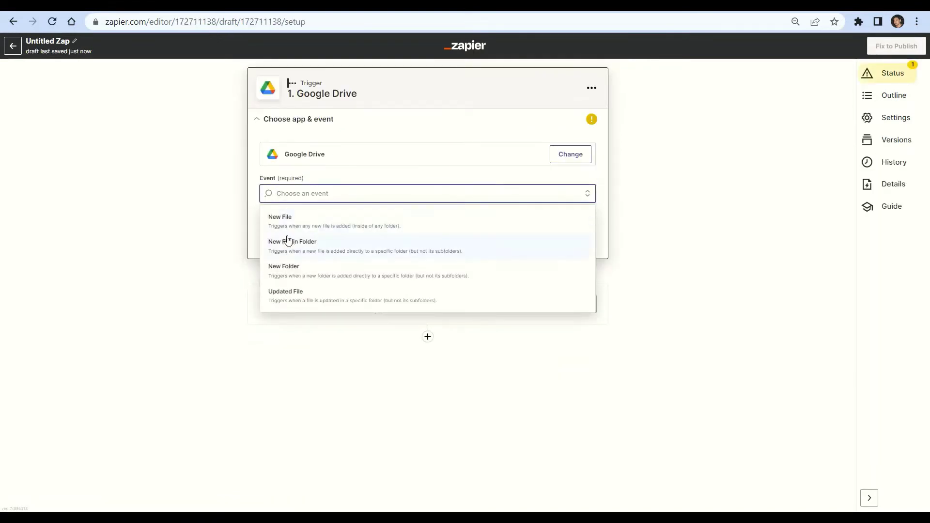
{"action": "left_click", "coordinate": [286, 242]}
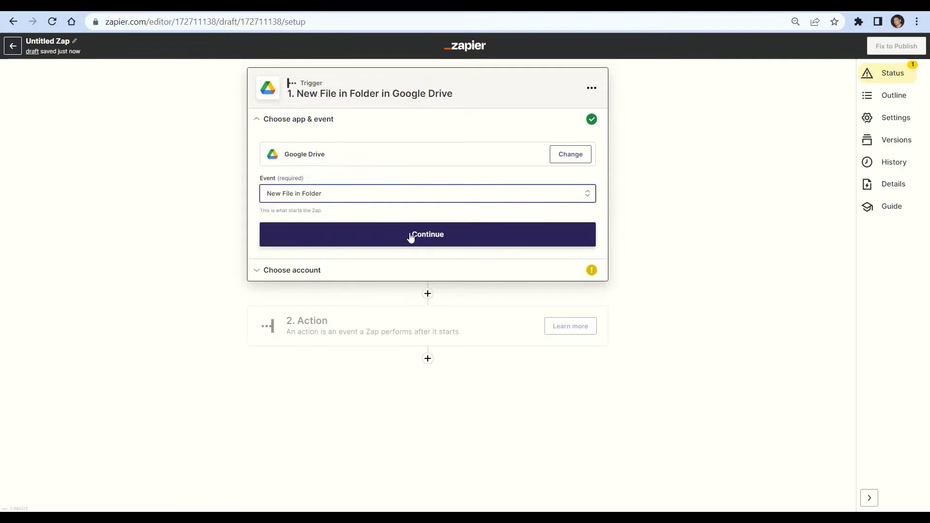
{"action": "left_click", "coordinate": [411, 234]}
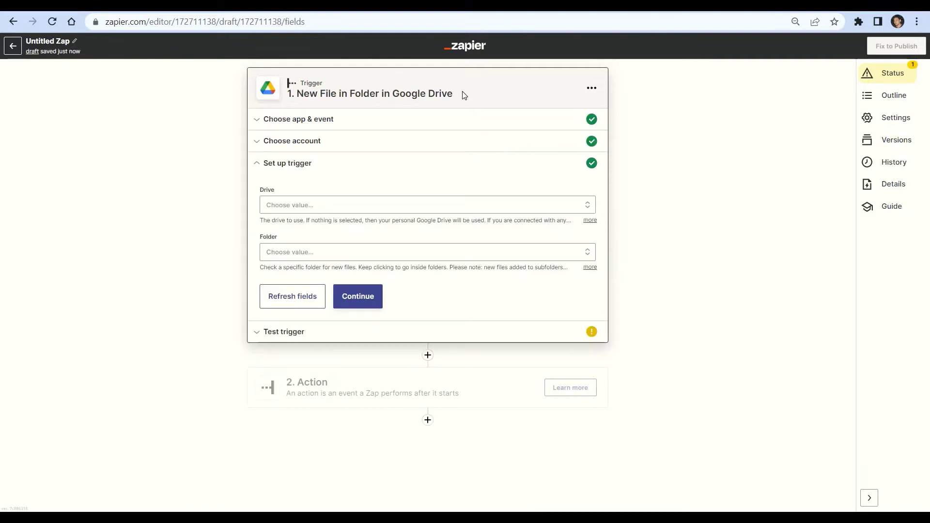
Step: Watch the My Files folder in My Google Drive and test the trigger to find a file
{"action": "left_click", "coordinate": [298, 205]}
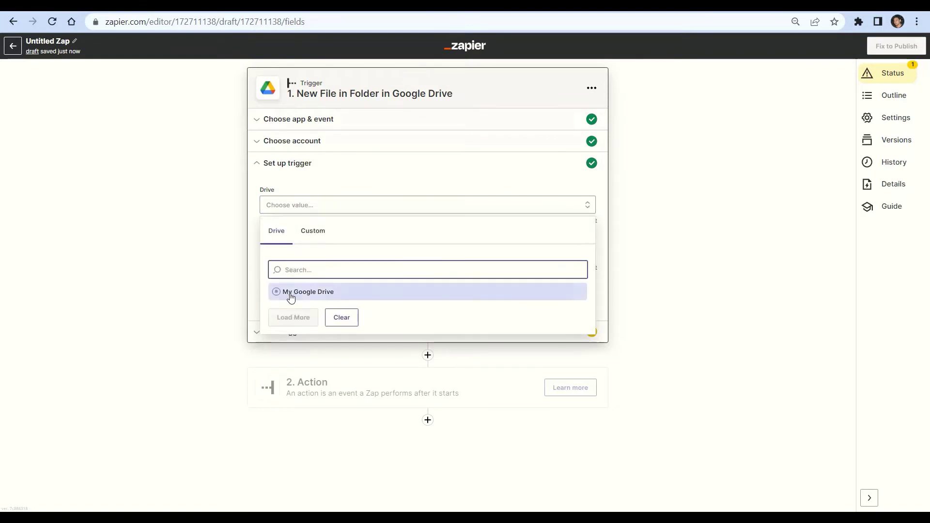
{"action": "left_click", "coordinate": [288, 294]}
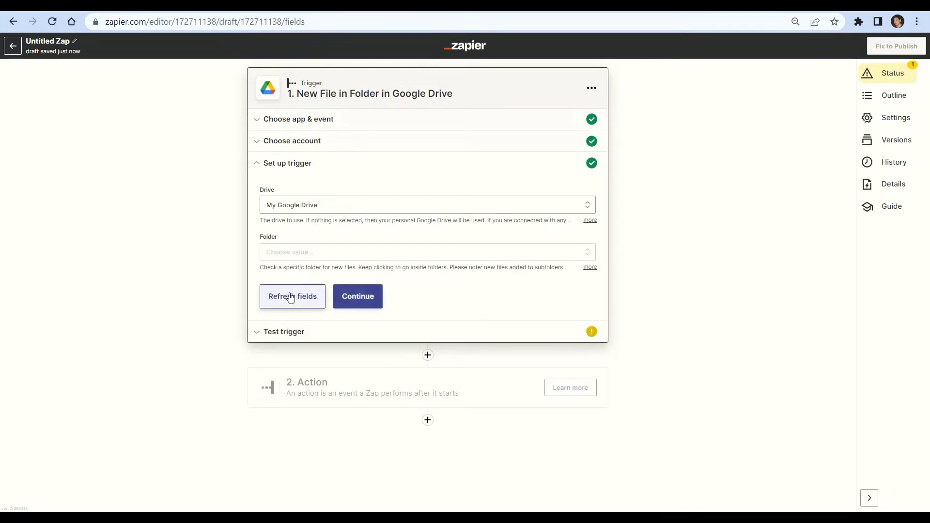
{"action": "left_click", "coordinate": [283, 256]}
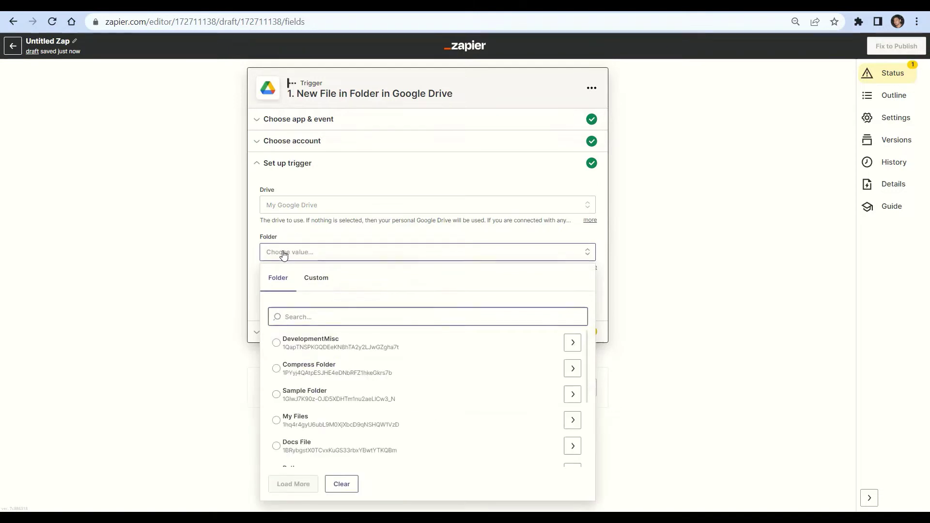
{"action": "type", "text": "m"}
{"action": "left_click", "coordinate": [284, 256]}
{"action": "type", "text": "y"}
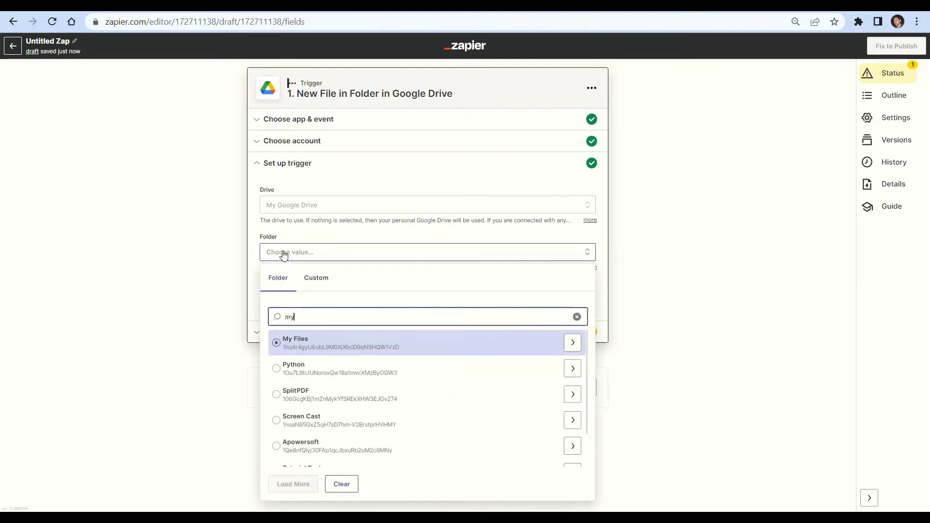
{"action": "left_click", "coordinate": [307, 347]}
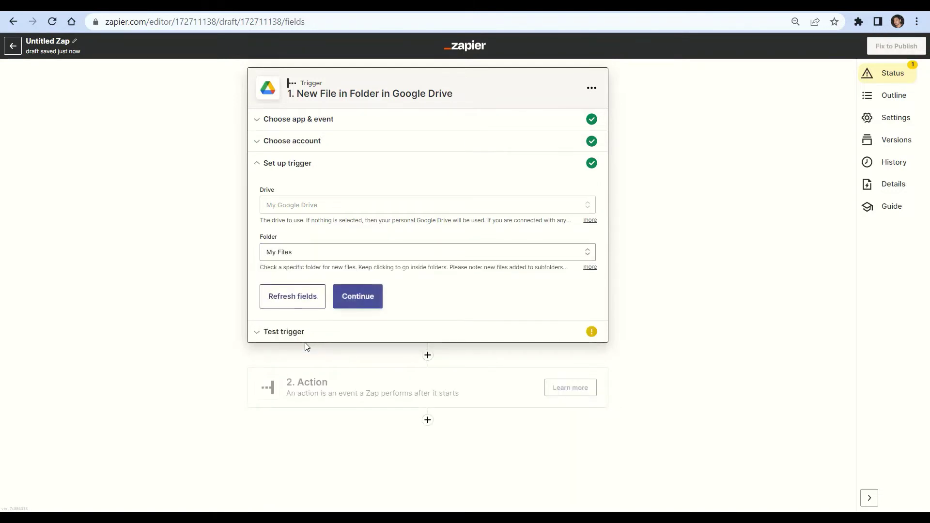
{"action": "left_click", "coordinate": [357, 299]}
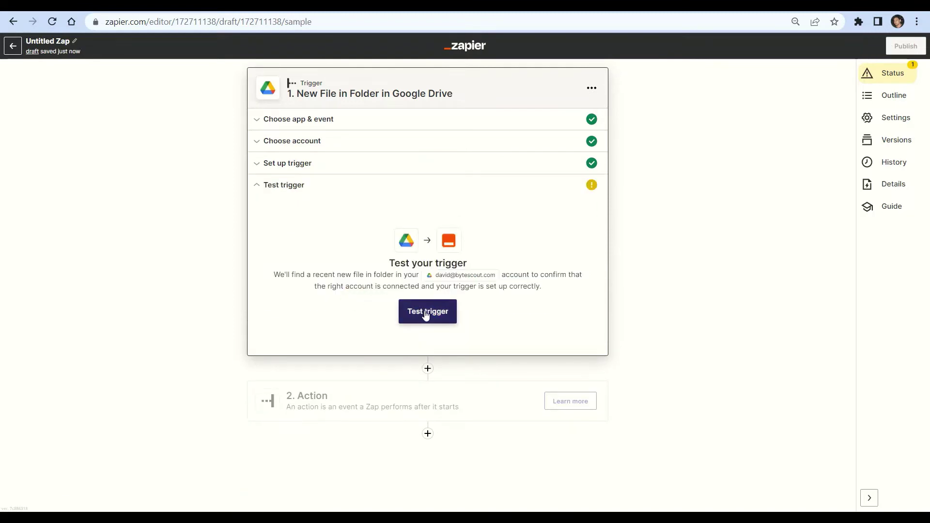
{"action": "left_click", "coordinate": [426, 314]}
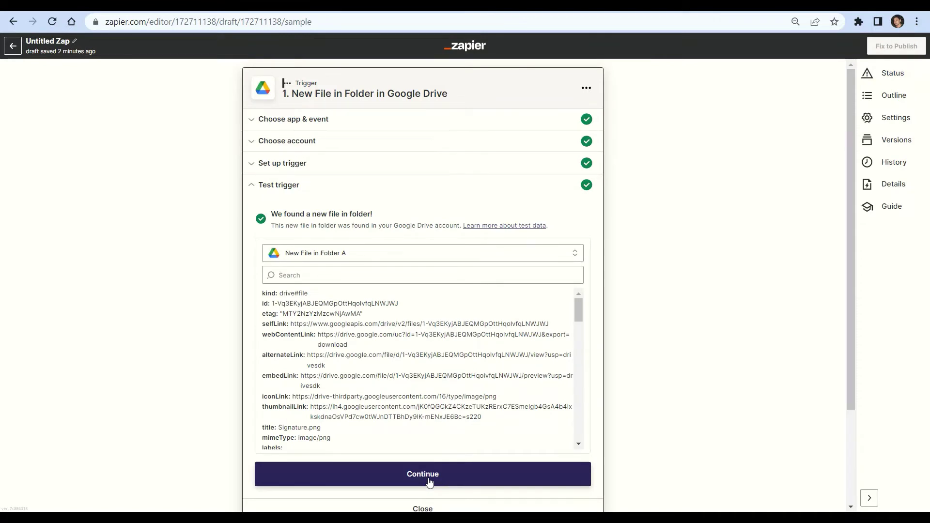
Step: Add PDF.co with the Custom API Call event as the step 2 action
{"action": "left_click", "coordinate": [429, 481]}
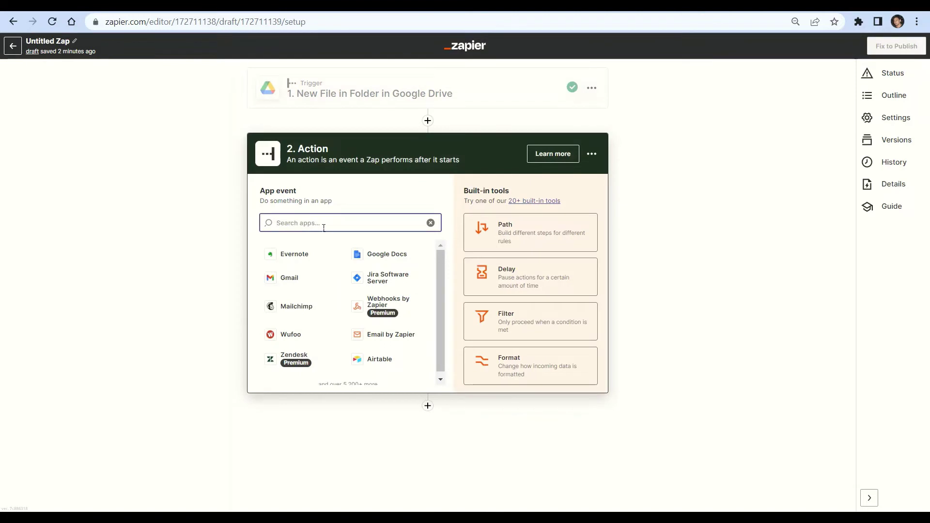
{"action": "type", "text": "pdf"}
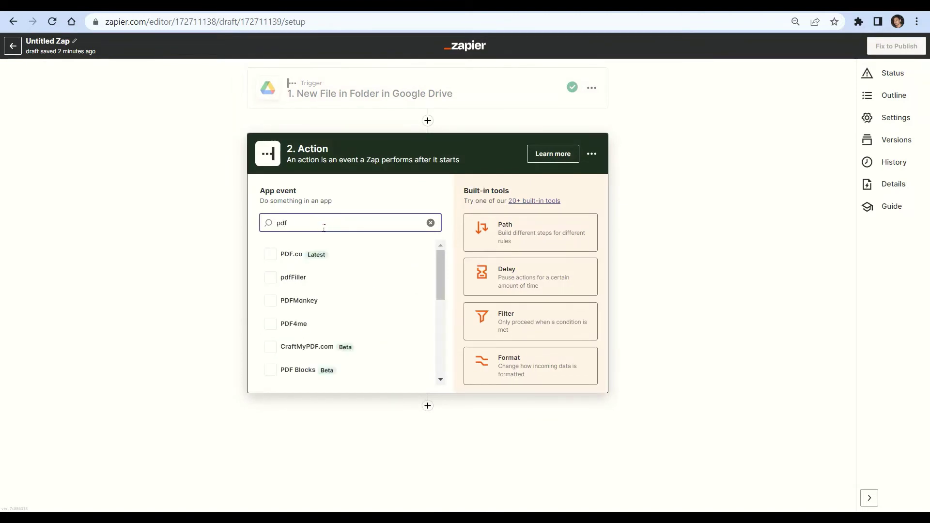
{"action": "left_click", "coordinate": [297, 259]}
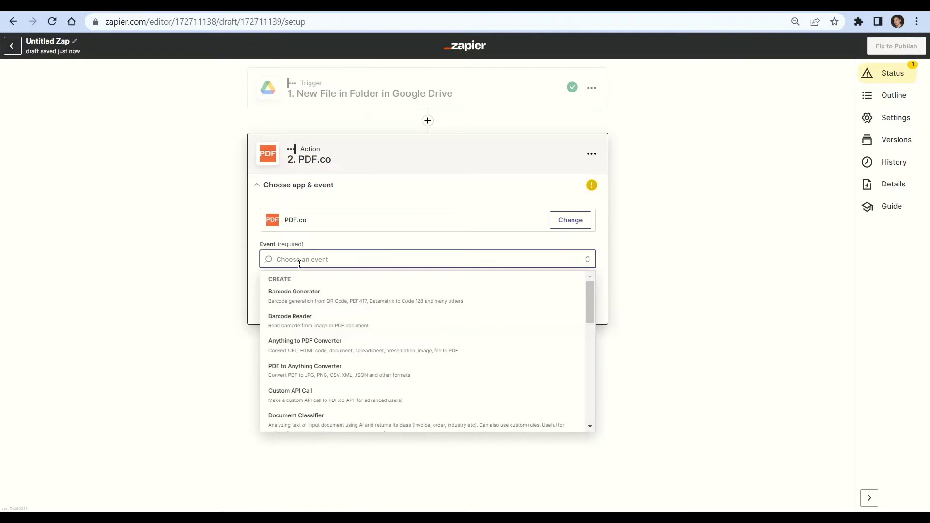
{"action": "left_click", "coordinate": [292, 395]}
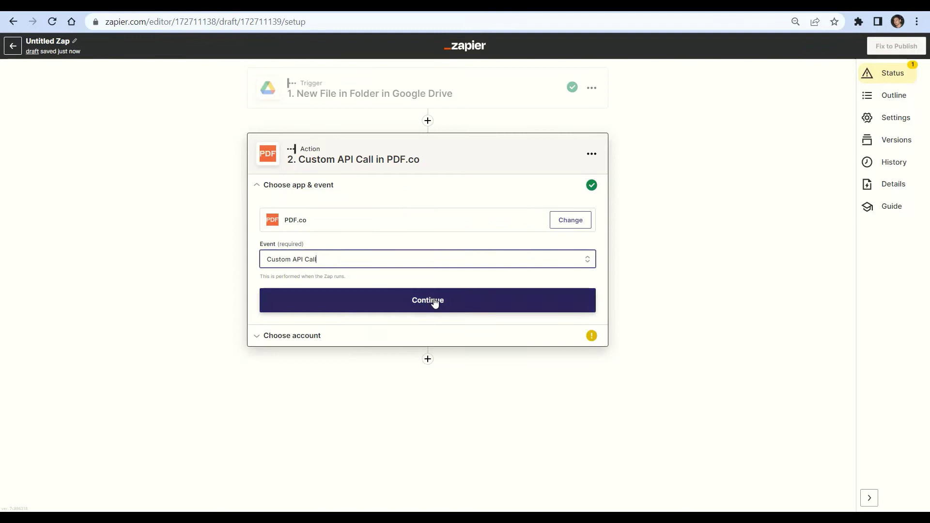
{"action": "left_click", "coordinate": [434, 302]}
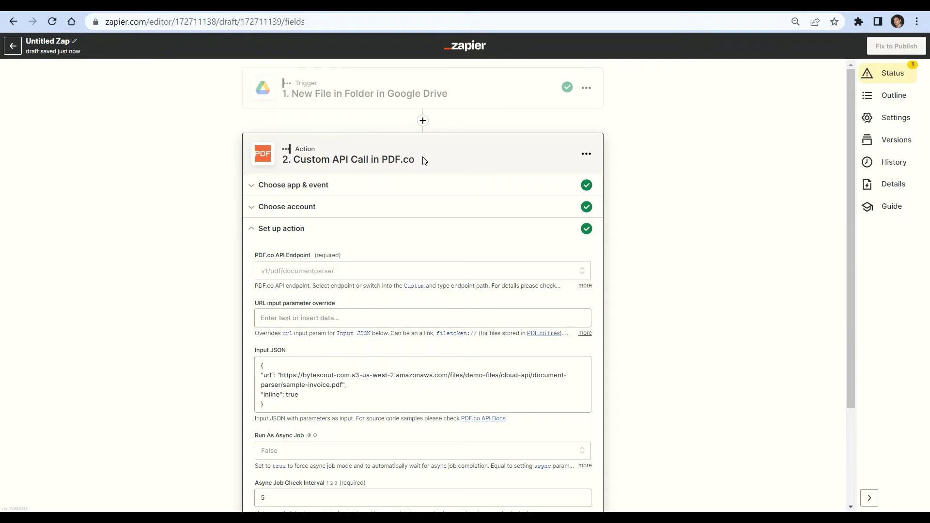
Step: Choose the v1/file/upload/base64 endpoint for the PDF.co API call
{"action": "left_click", "coordinate": [295, 273]}
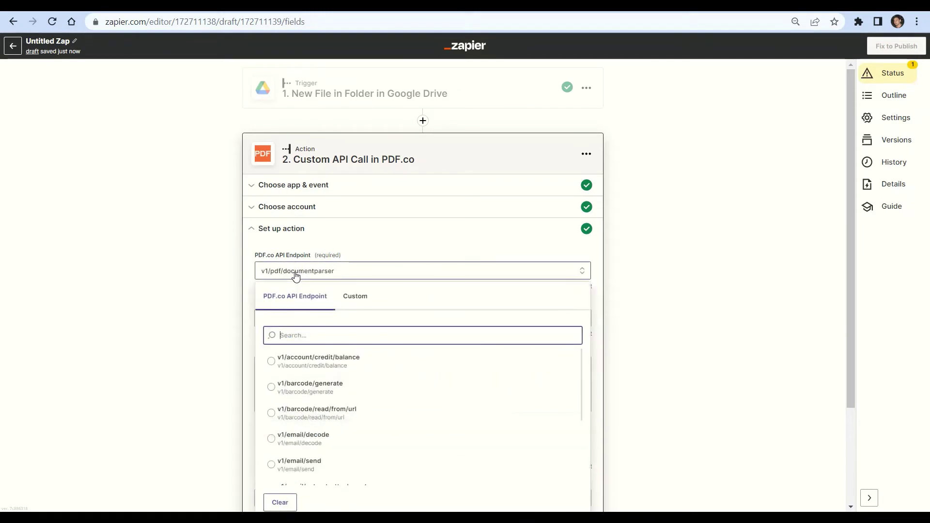
{"action": "type", "text": "v1"}
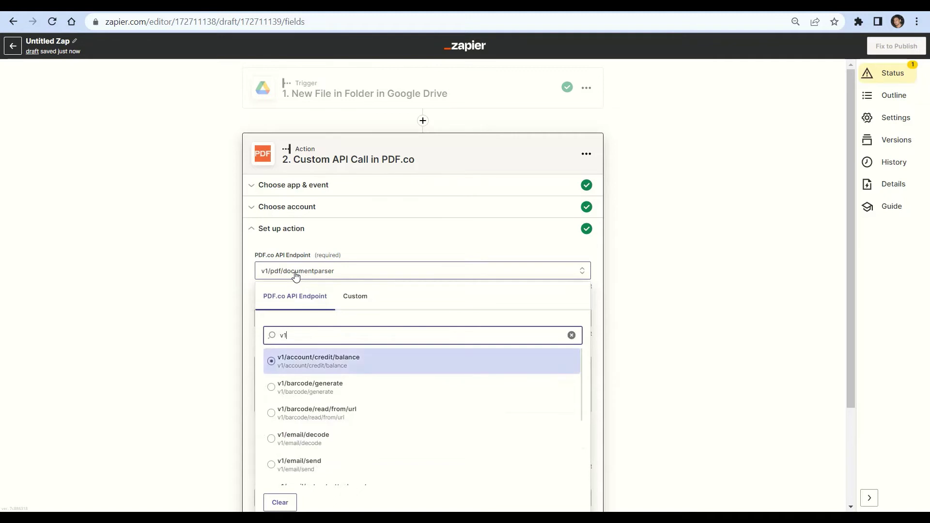
{"action": "type", "text": "/file"}
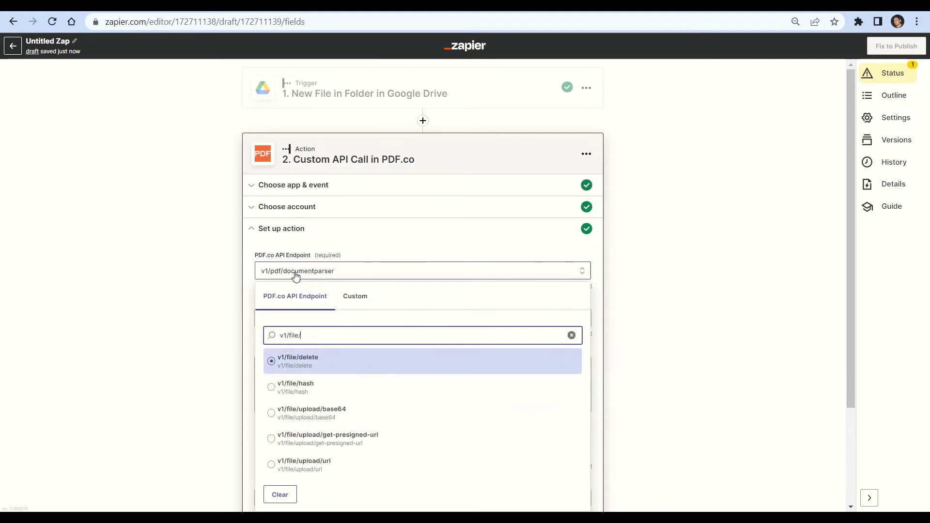
{"action": "type", "text": "/upload"}
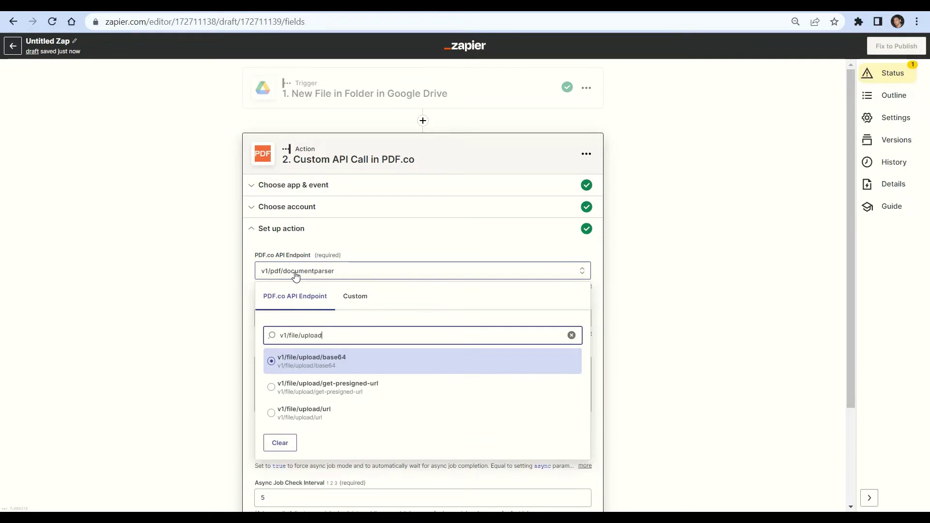
{"action": "type", "text": "/base"}
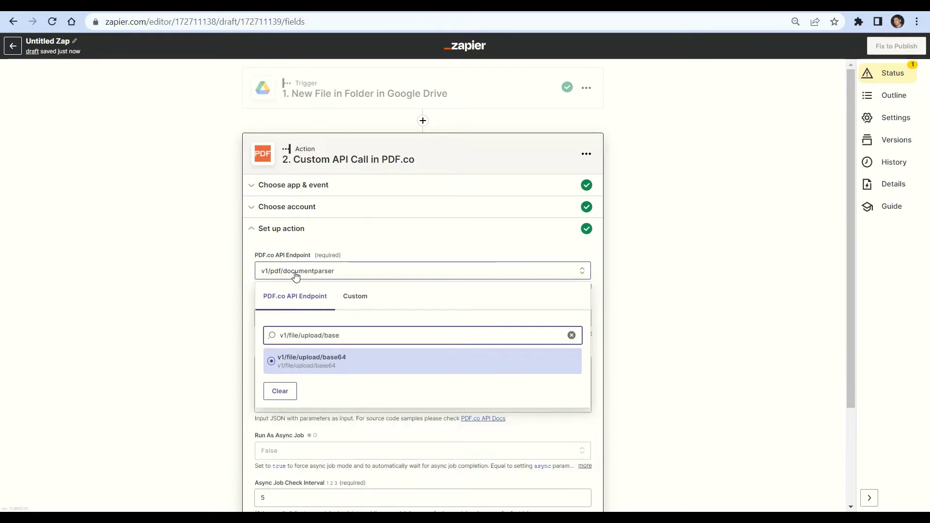
{"action": "left_click", "coordinate": [311, 360]}
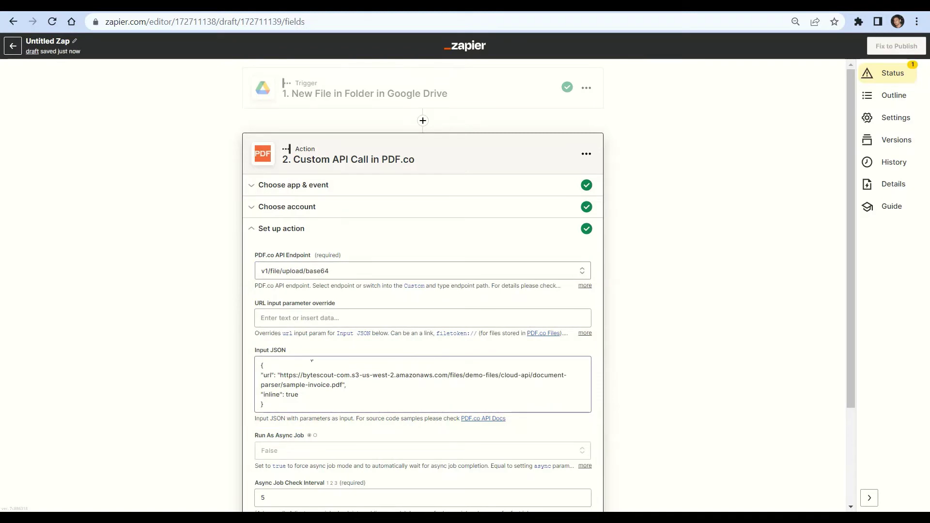
Step: Replace the Input JSON with base64 data named signature.png and test the upload
{"action": "left_click", "coordinate": [266, 369]}
{"action": "key", "text": "ctrl+a"}
{"action": "key", "text": "ctrl+v"}
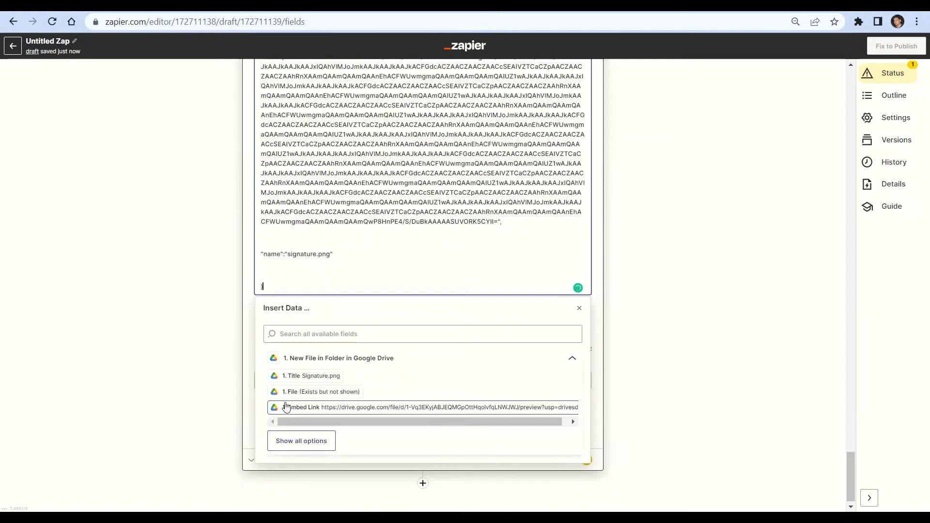
{"action": "left_click", "coordinate": [176, 355]}
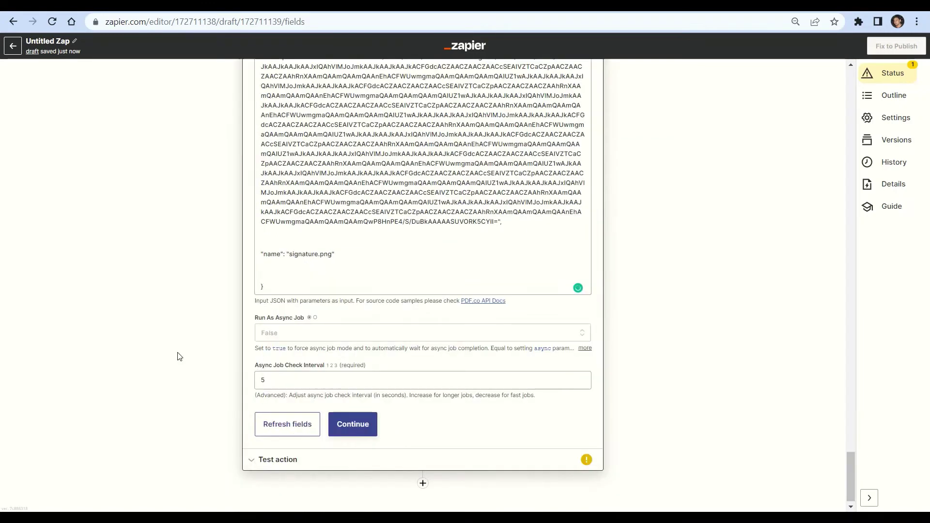
{"action": "left_click", "coordinate": [345, 423]}
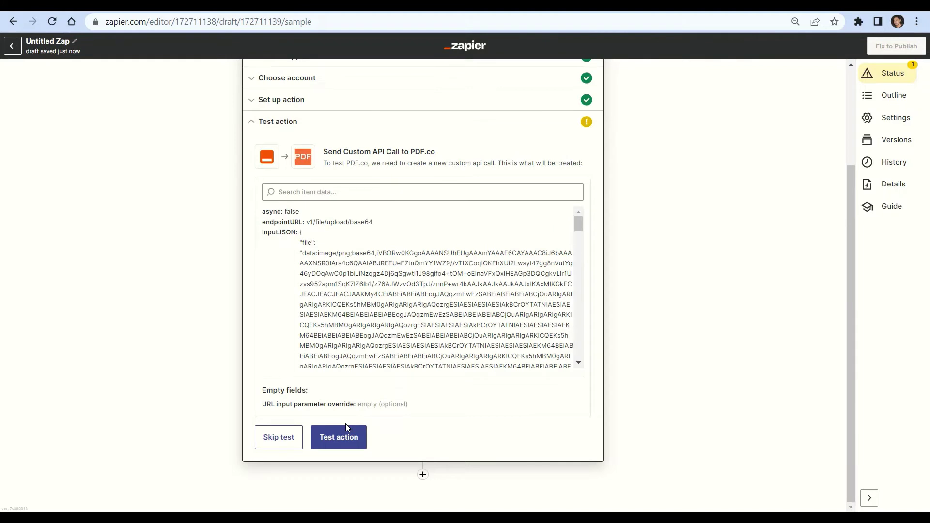
{"action": "left_click", "coordinate": [342, 437]}
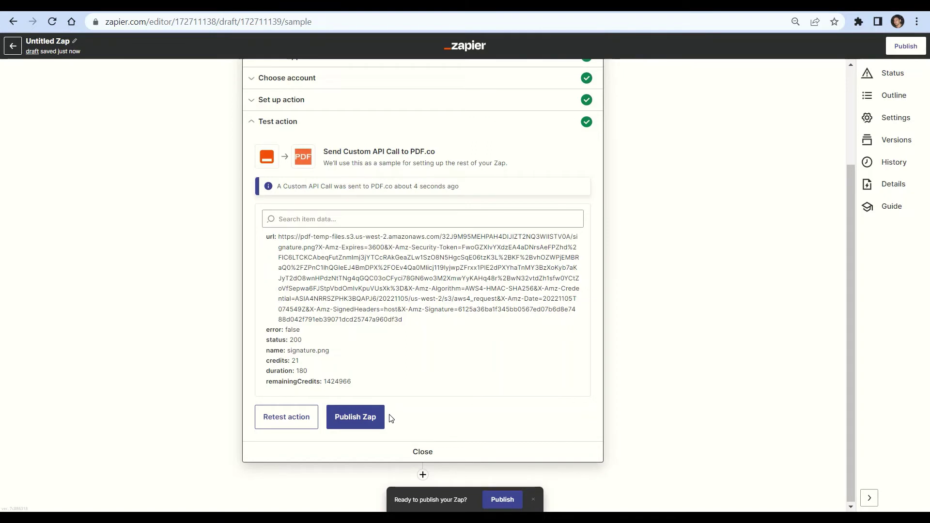
Step: Add a third step using PDF.co's Anything to PDF Converter event
{"action": "left_click", "coordinate": [423, 475]}
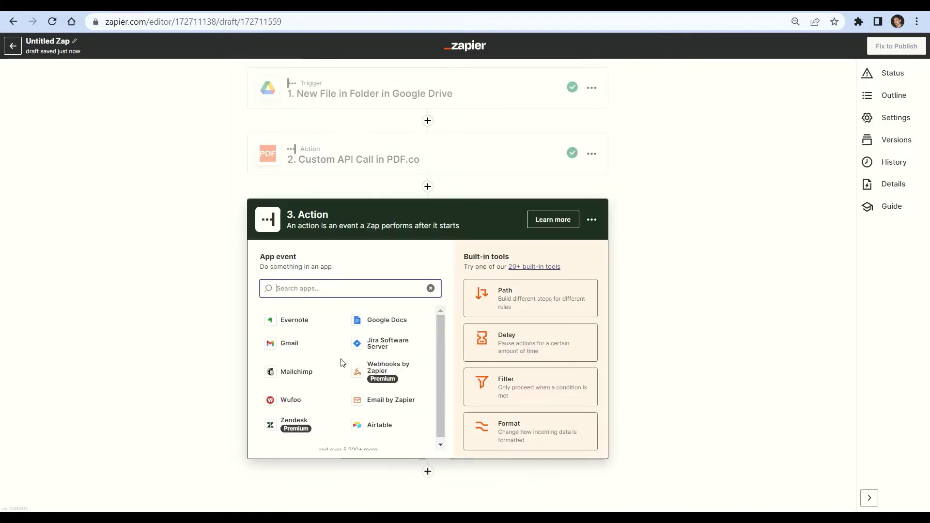
{"action": "type", "text": "pdf"}
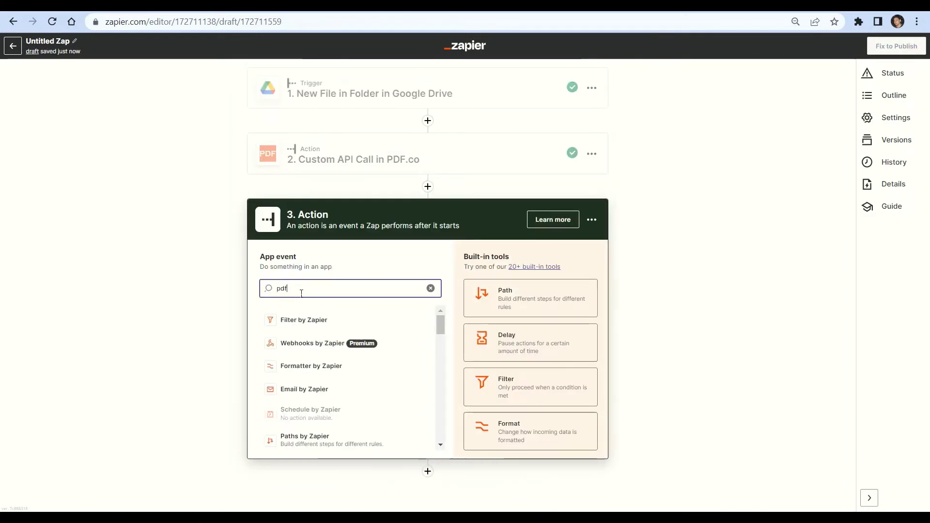
{"action": "left_click", "coordinate": [293, 320]}
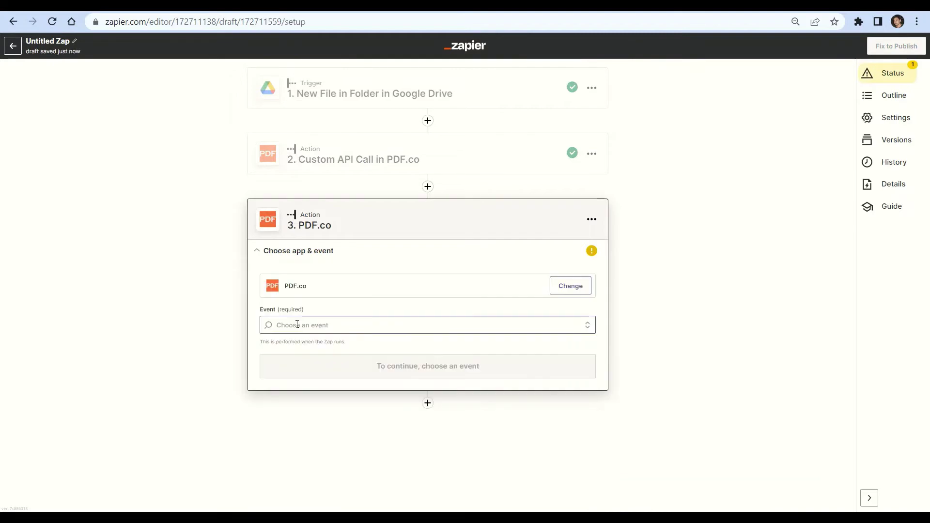
{"action": "left_click", "coordinate": [297, 328]}
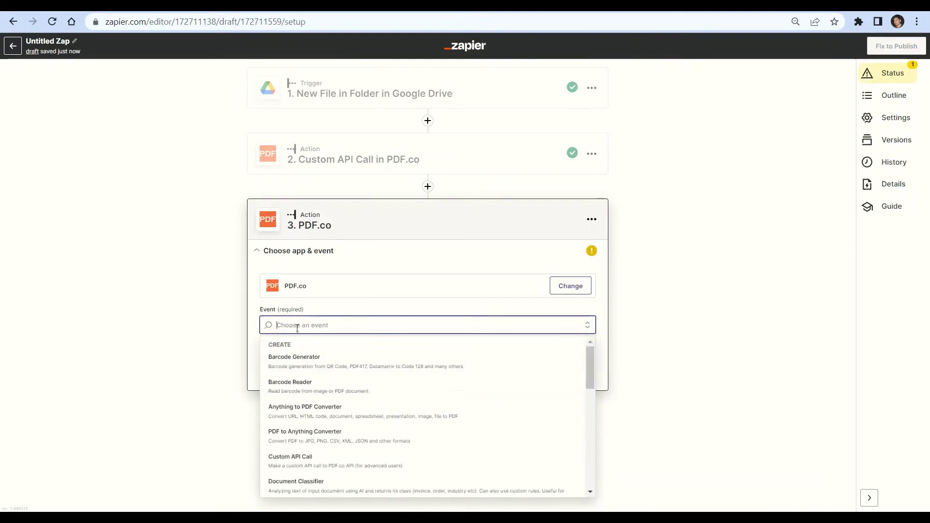
{"action": "left_click", "coordinate": [307, 410]}
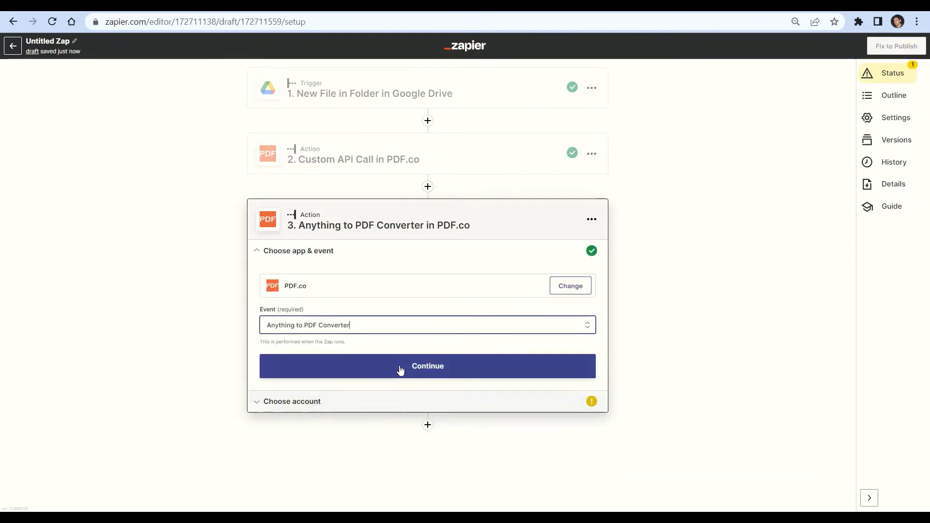
{"action": "left_click", "coordinate": [400, 369]}
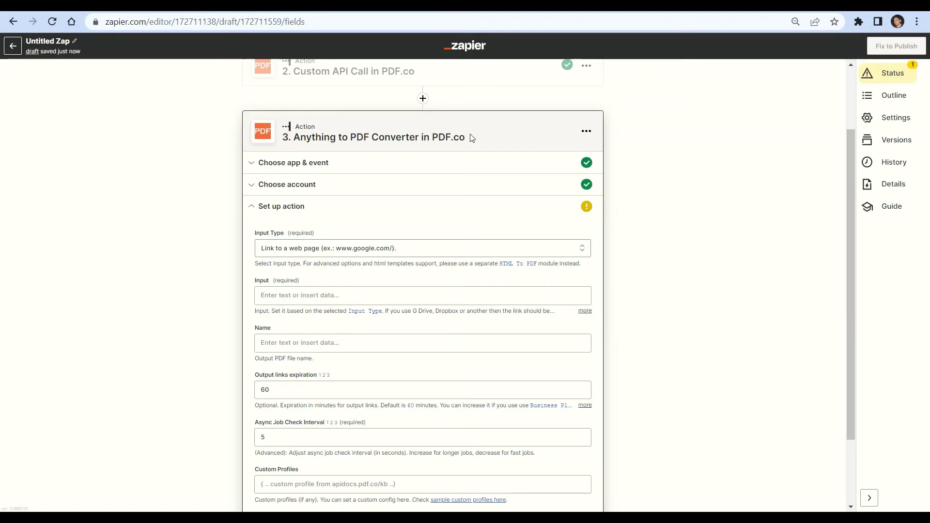
Step: Set the converter's input type to image links and map step 2's Url as input
{"action": "left_click", "coordinate": [330, 249]}
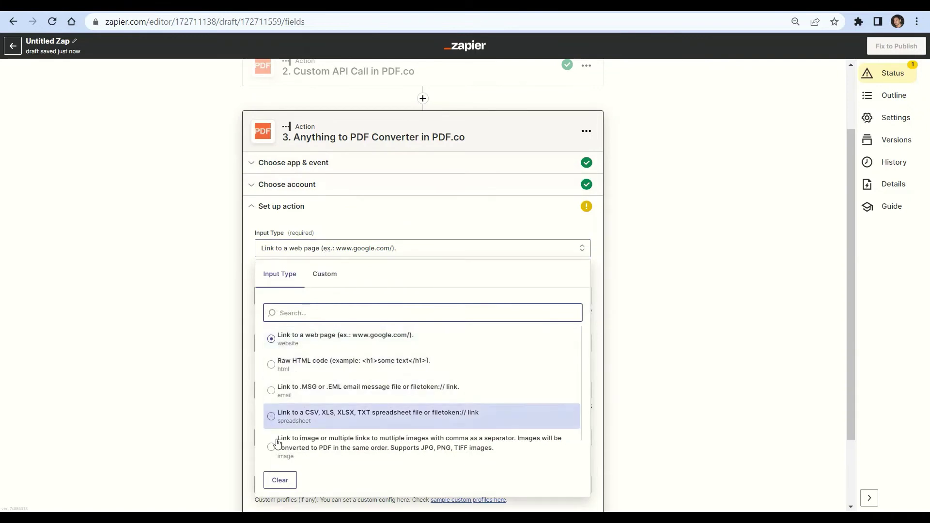
{"action": "left_click", "coordinate": [278, 450]}
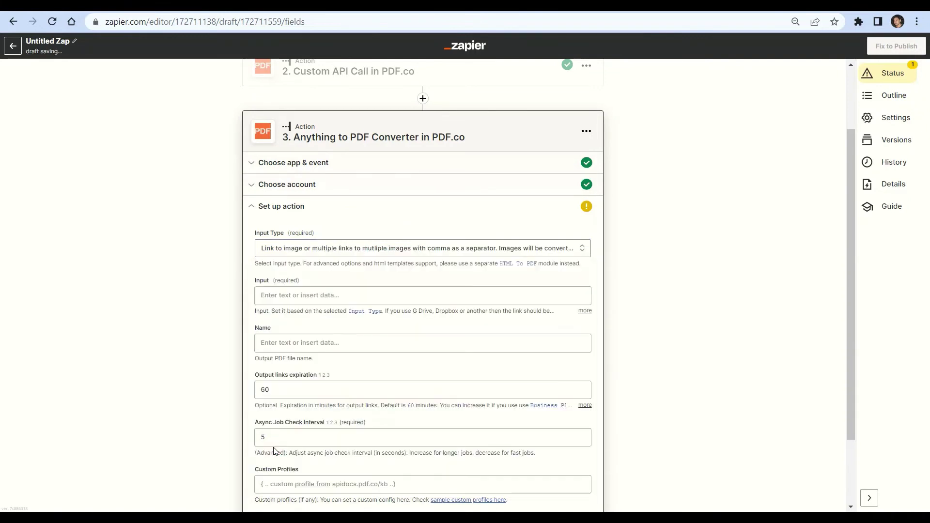
{"action": "left_click", "coordinate": [261, 296]}
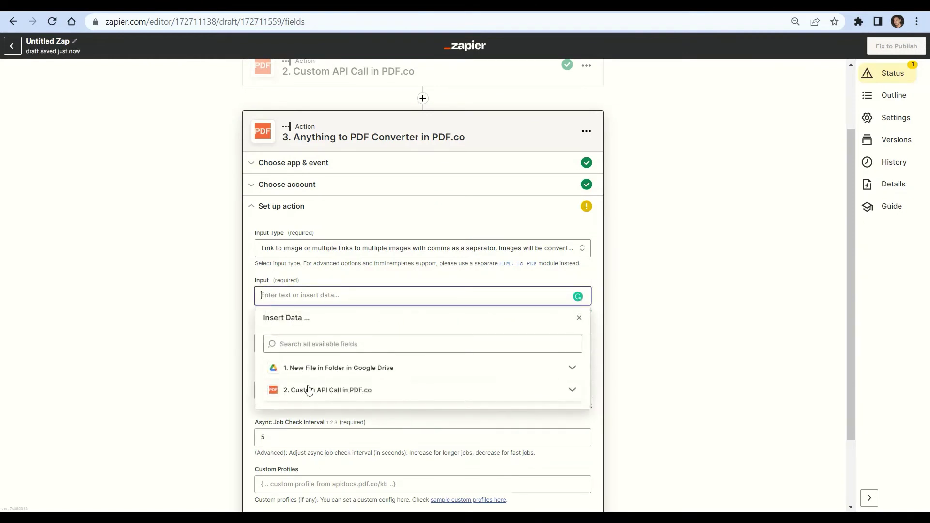
{"action": "left_click", "coordinate": [305, 390]}
{"action": "left_click", "coordinate": [303, 463]}
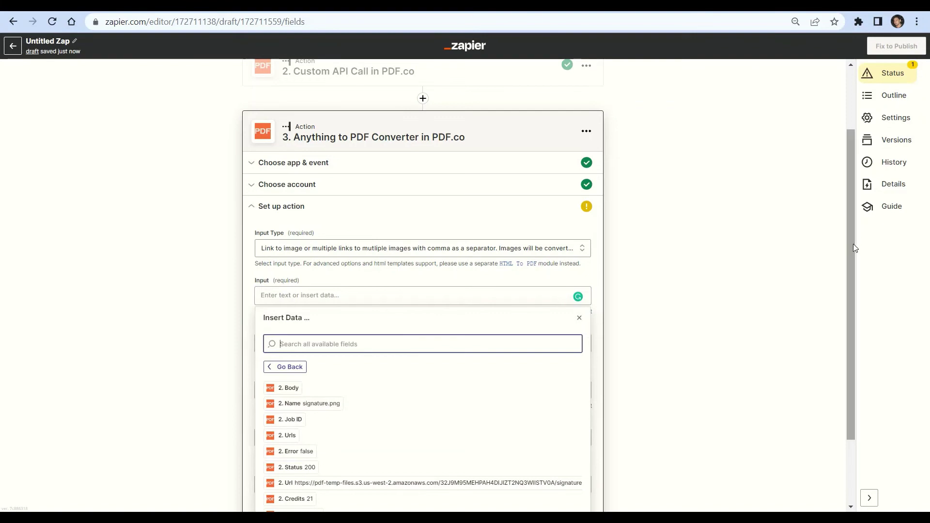
{"action": "left_click_drag", "start_coordinate": [852, 252], "coordinate": [544, 369]}
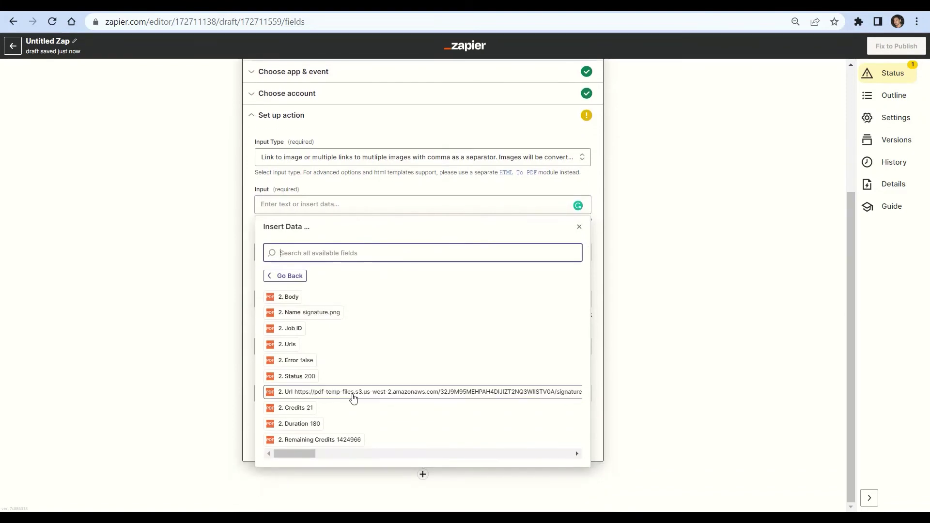
{"action": "left_click", "coordinate": [348, 391]}
{"action": "left_click", "coordinate": [357, 438]}
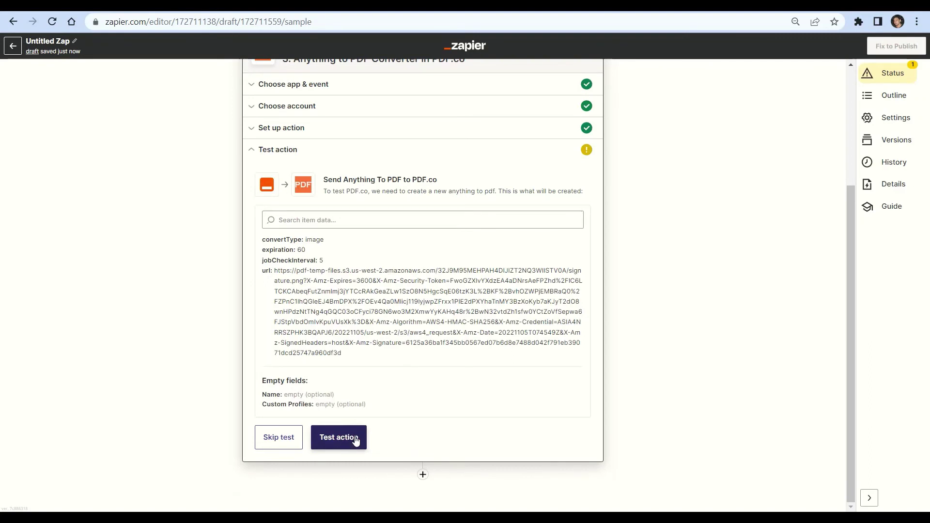
Step: Test the conversion step and select the returned signature.pdf URL
{"action": "left_click", "coordinate": [356, 438]}
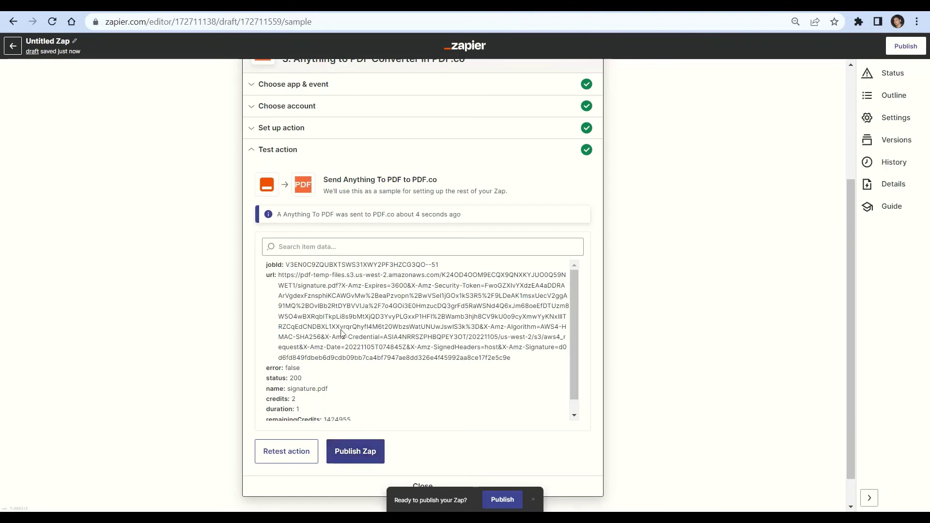
{"action": "triple_click", "coordinate": [334, 286]}
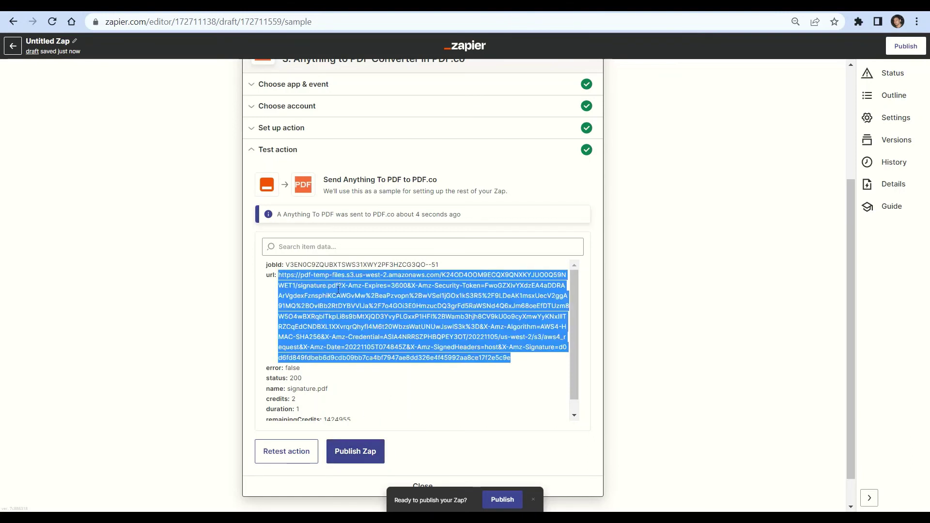
Step: Open a new Chrome tab to reach PDF.co's Tutorials search results
{"action": "key", "text": "ctrl+t"}
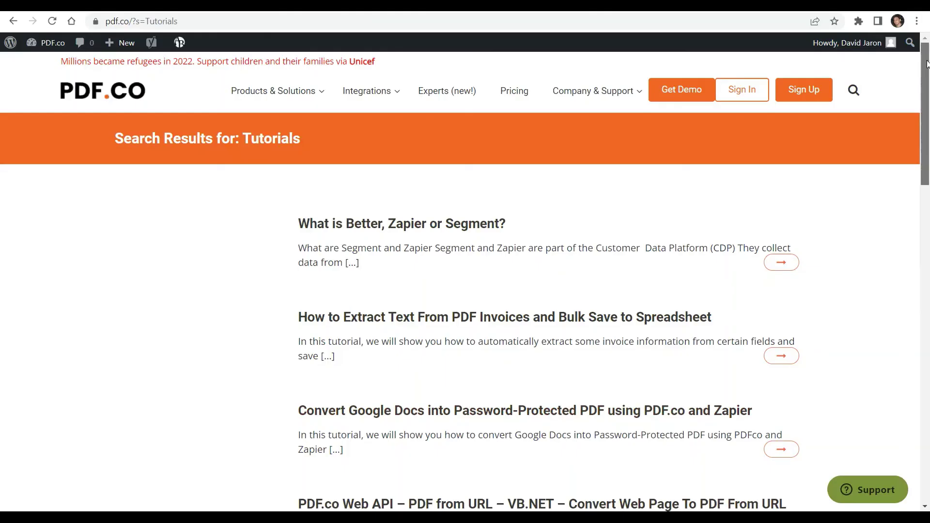
Step: Scroll through PDF.co's Tutorials search results
{"action": "left_click_drag", "start_coordinate": [926, 63], "coordinate": [927, 190]}
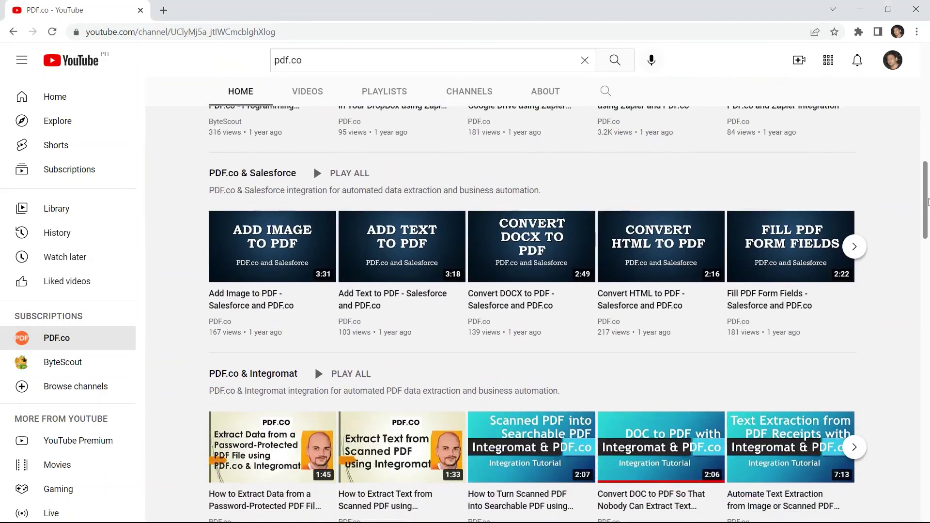
Step: Subscribe to the PDF.co YouTube channel with notifications set to All
{"action": "left_click_drag", "start_coordinate": [927, 186], "coordinate": [927, 268]}
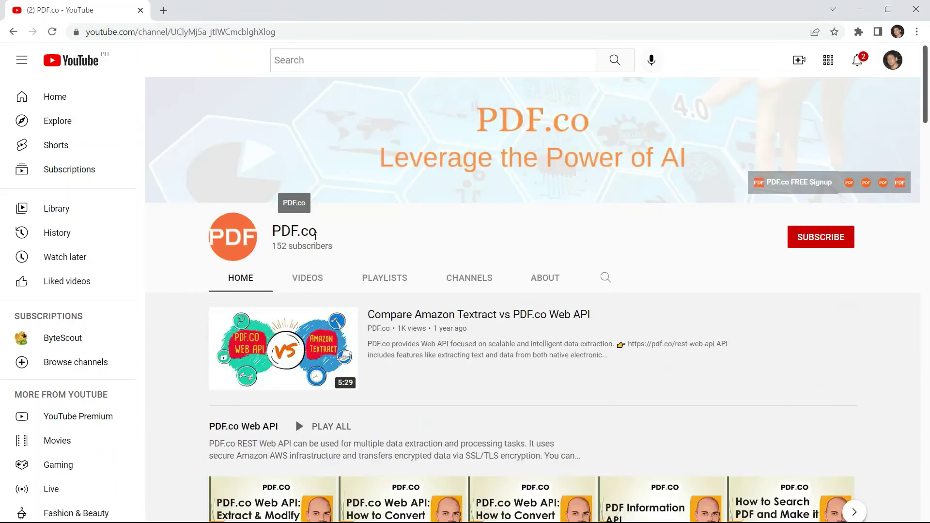
{"action": "left_click", "coordinate": [831, 239]}
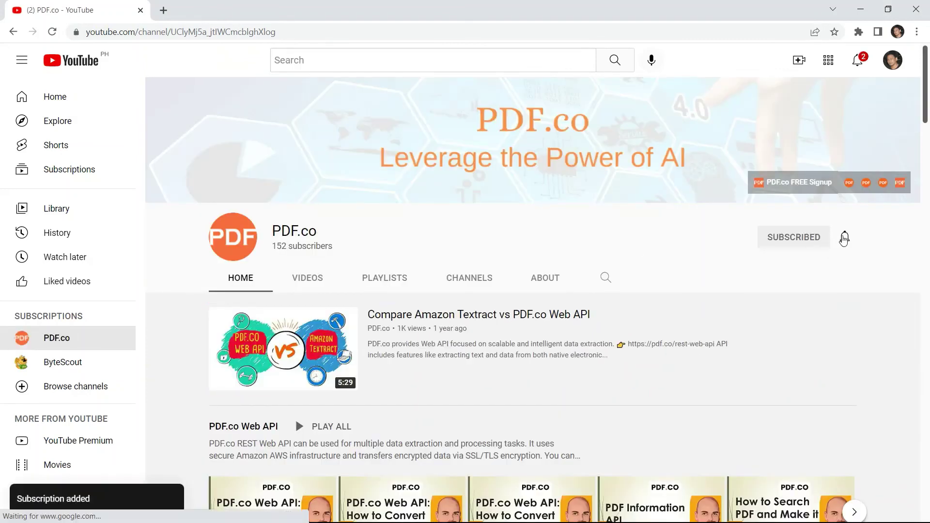
{"action": "left_click", "coordinate": [845, 236]}
{"action": "left_click", "coordinate": [797, 266]}
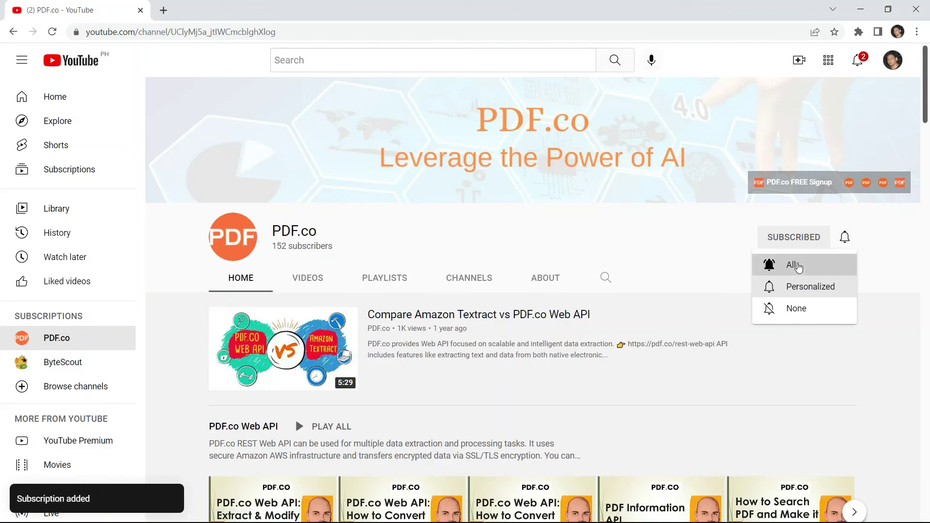